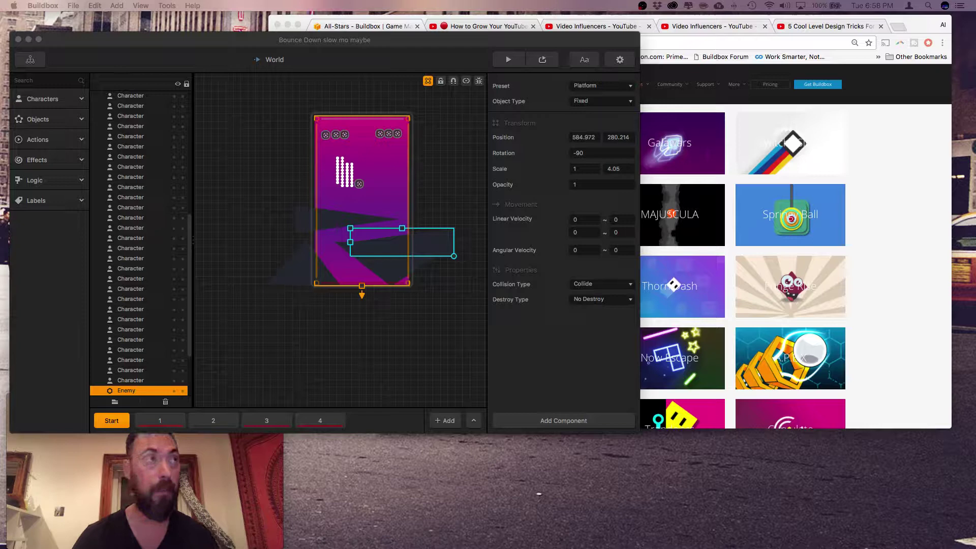
# Show level scene 4 in the World editor using scene tabs 3 and 4.
pyautogui.click(266, 420)
pyautogui.click(320, 421)
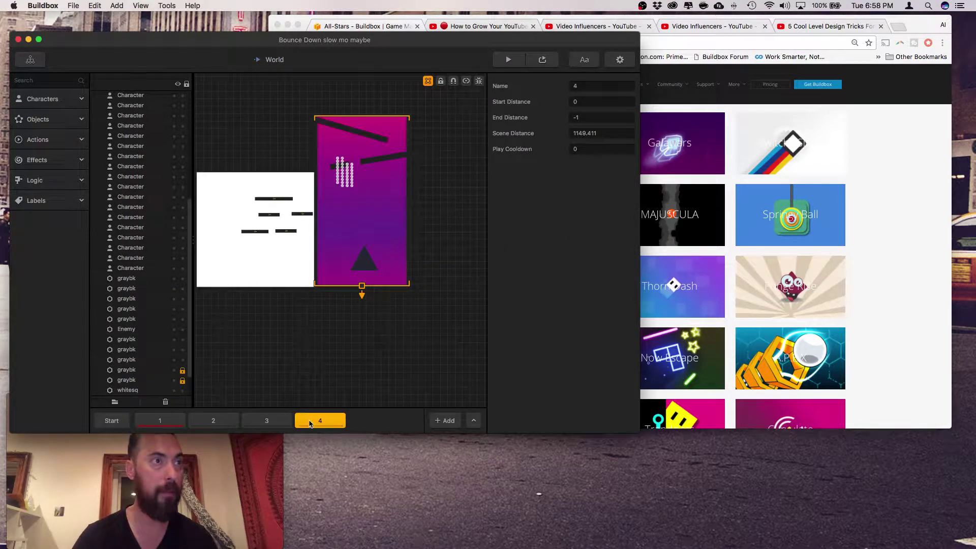
pyautogui.click(508, 60)
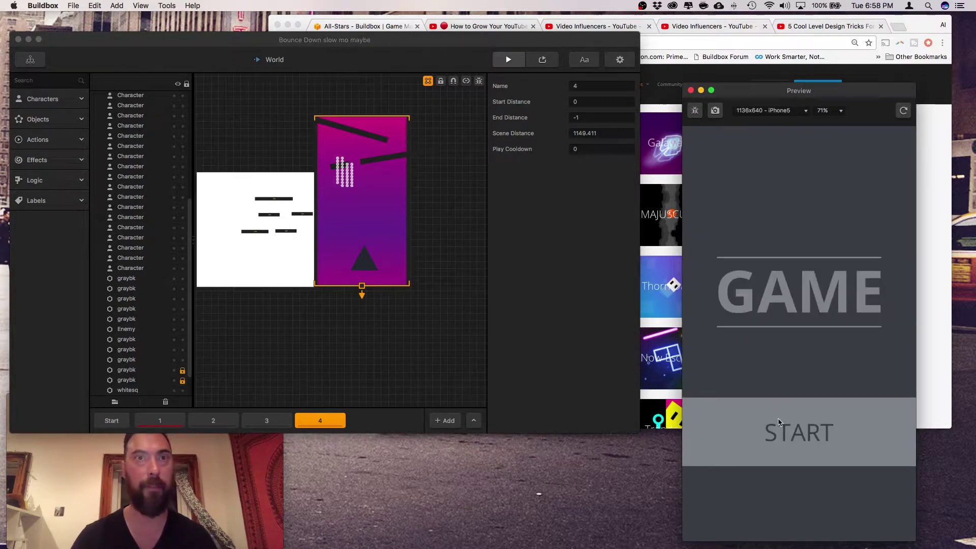
pyautogui.click(796, 424)
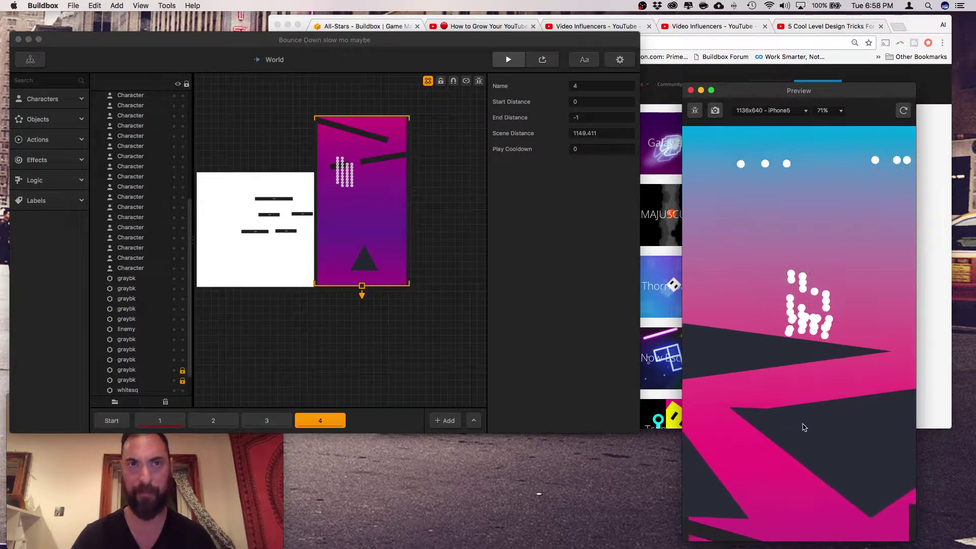
pyautogui.moveTo(839, 96); pyautogui.dragTo(775, 39)
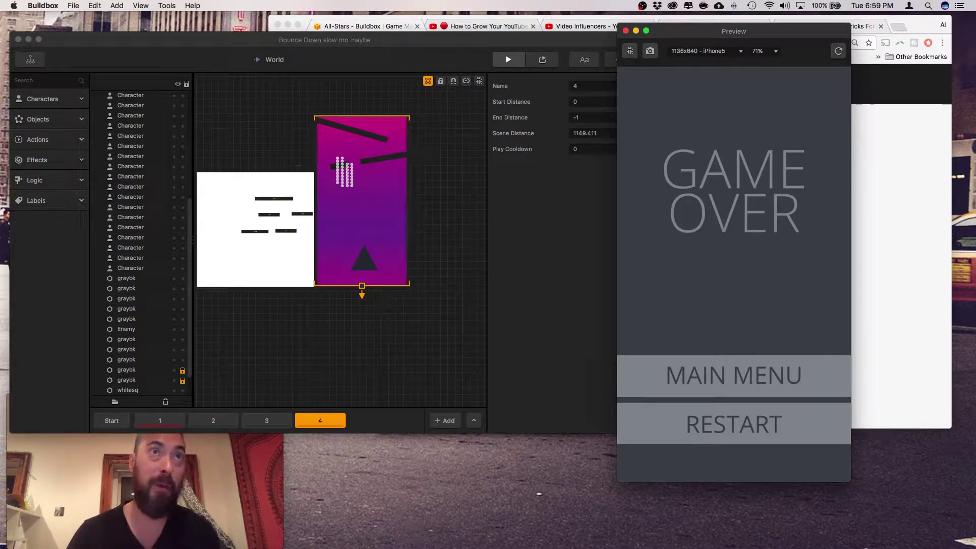
# Close the test play and open the Game Over UI screen from the Mind Map.
pyautogui.click(627, 31)
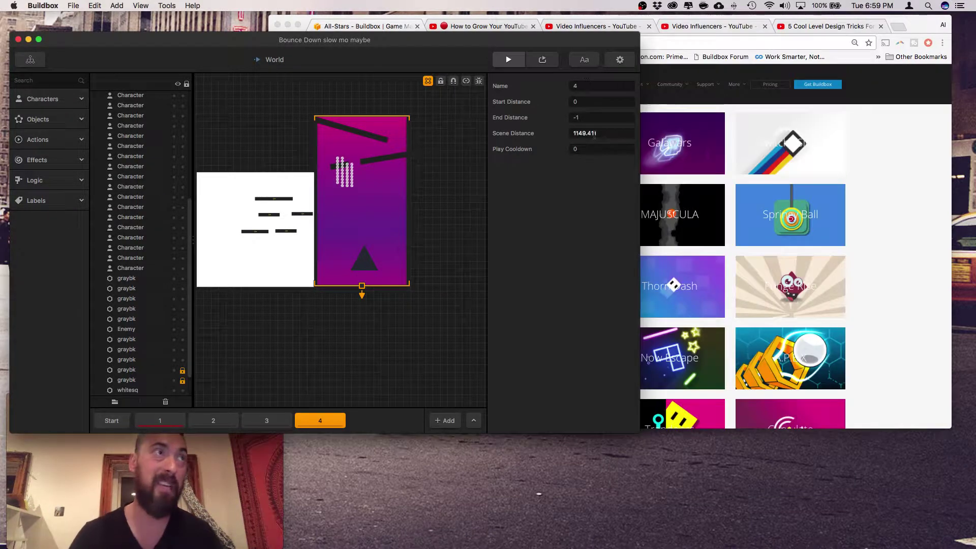
pyautogui.click(29, 59)
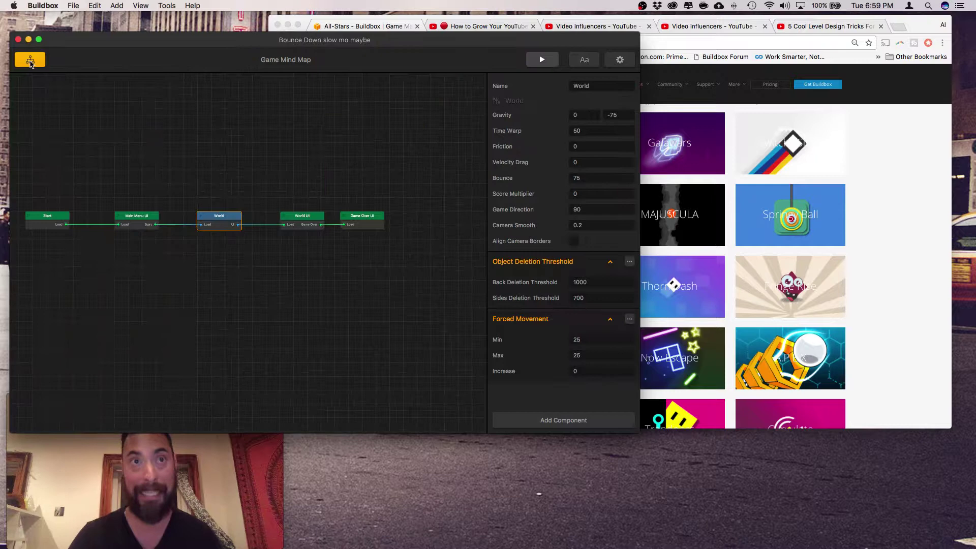
pyautogui.click(363, 221)
pyautogui.doubleClick(367, 227)
# Set the Game Over background image's opacity to about 0.45.
pyautogui.click(321, 240)
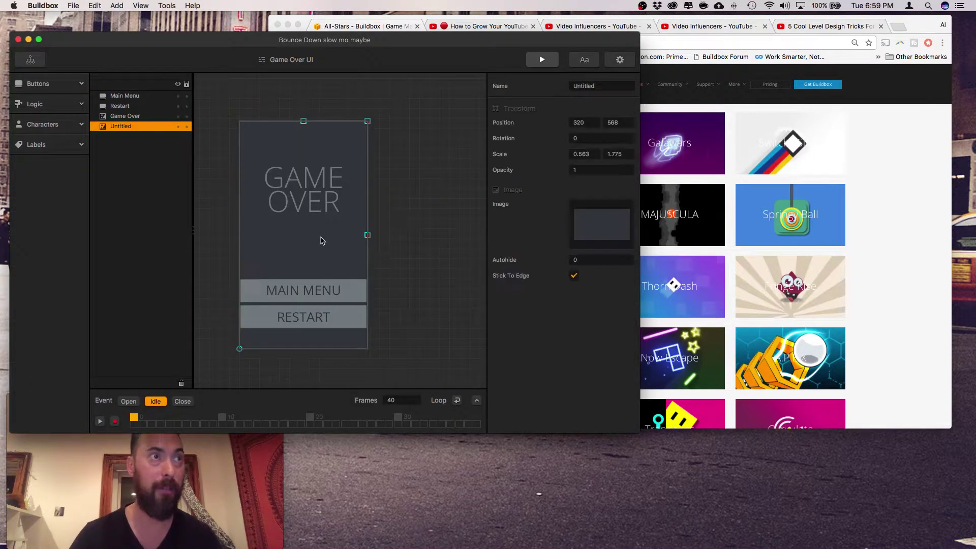
pyautogui.click(599, 170)
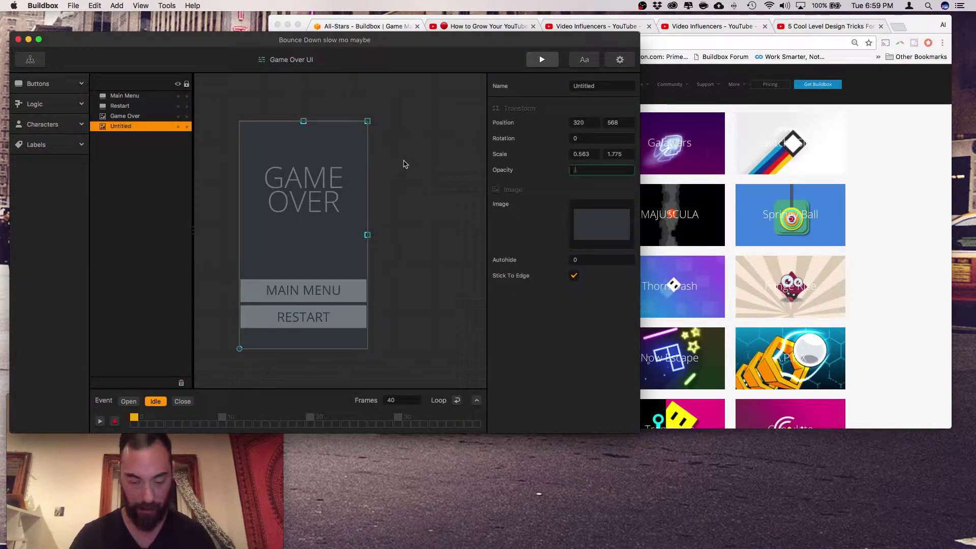
pyautogui.write('.35')
pyautogui.press('Tab')
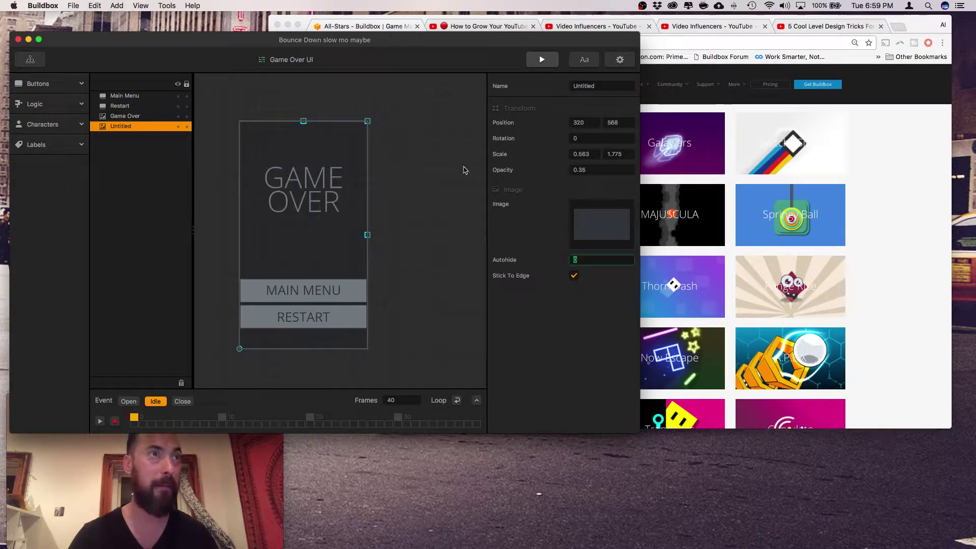
pyautogui.click(582, 169)
pyautogui.write('0.45')
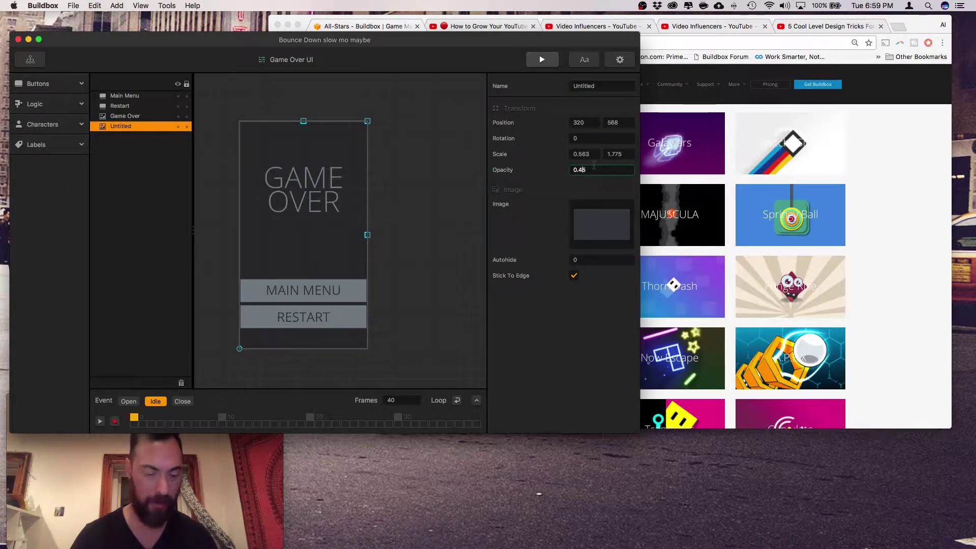
pyautogui.click(422, 160)
# Test-play the game from the Mind Map until the see-through Game Over screen appears.
pyautogui.click(29, 60)
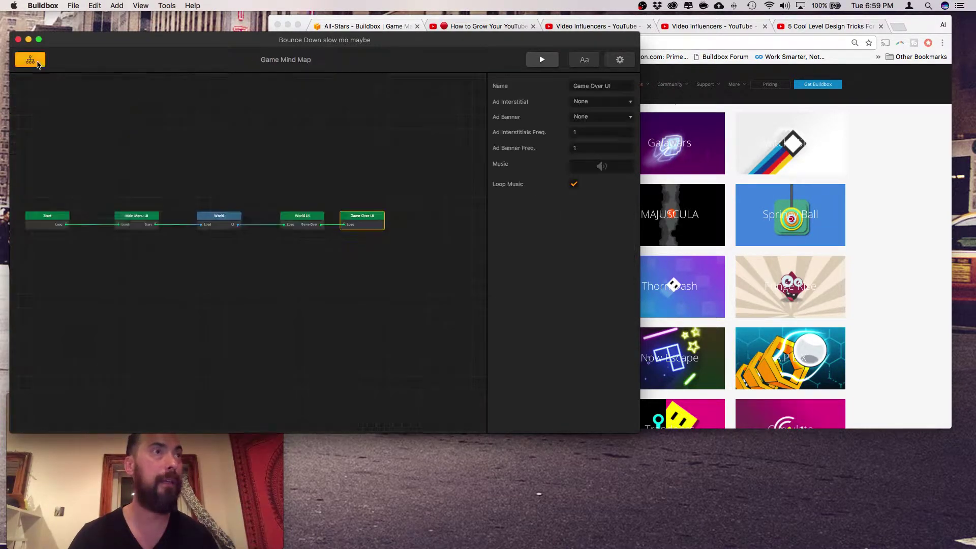
pyautogui.click(542, 60)
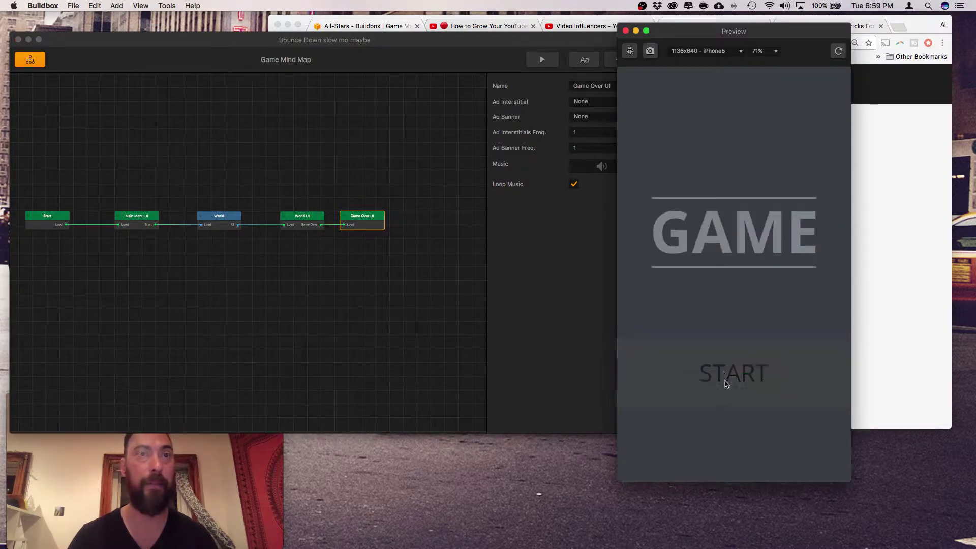
pyautogui.click(724, 373)
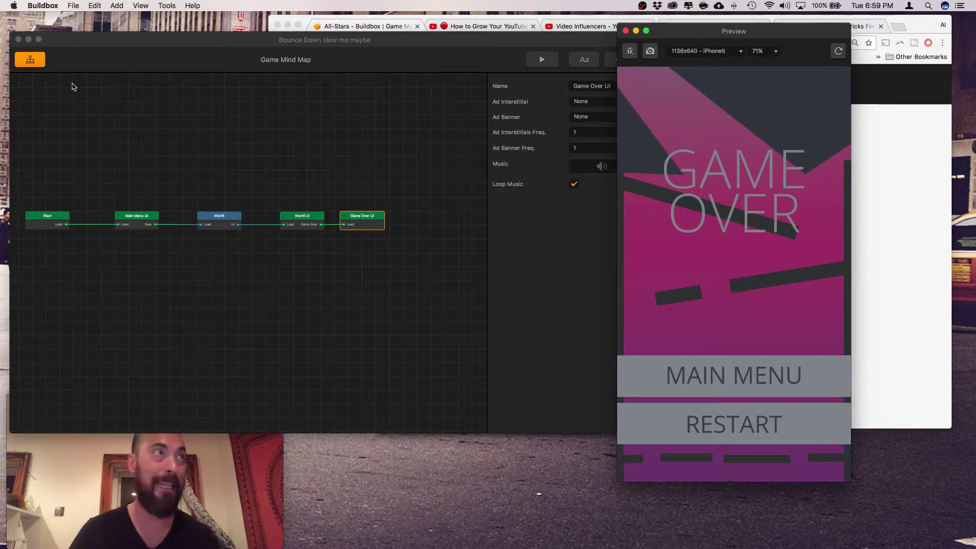
pyautogui.click(227, 120)
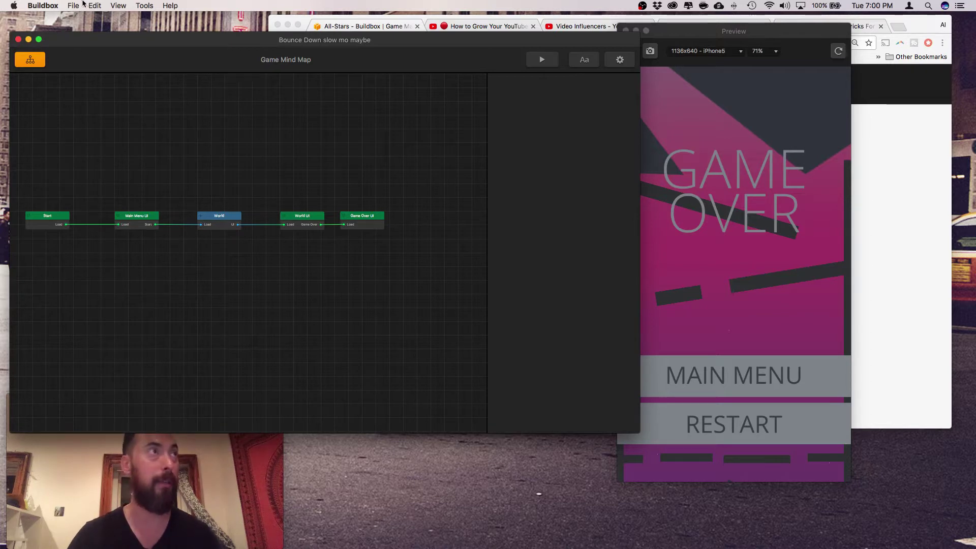
# Open the recent noescape project and set its Game Over UI background opacity to .40.
pyautogui.click(74, 5)
pyautogui.moveTo(95, 37)
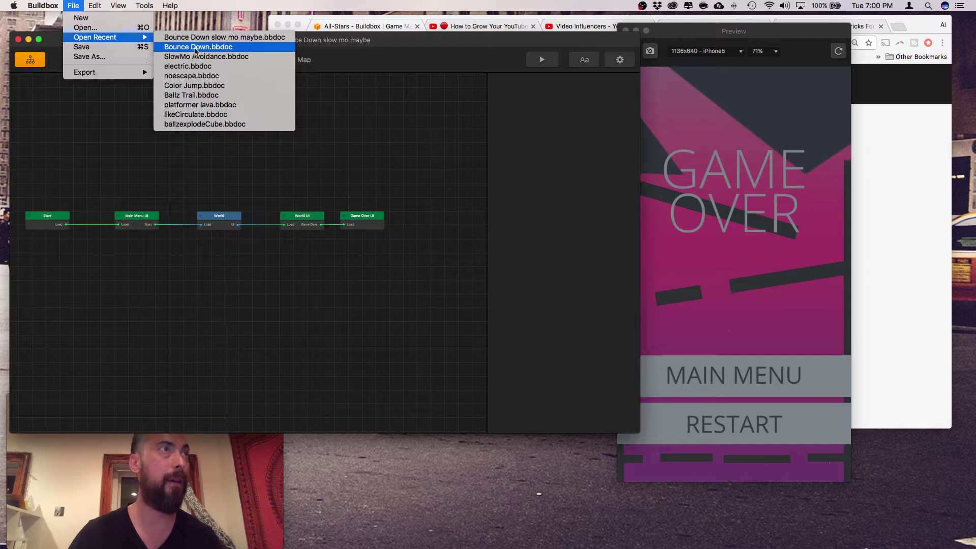
pyautogui.click(192, 75)
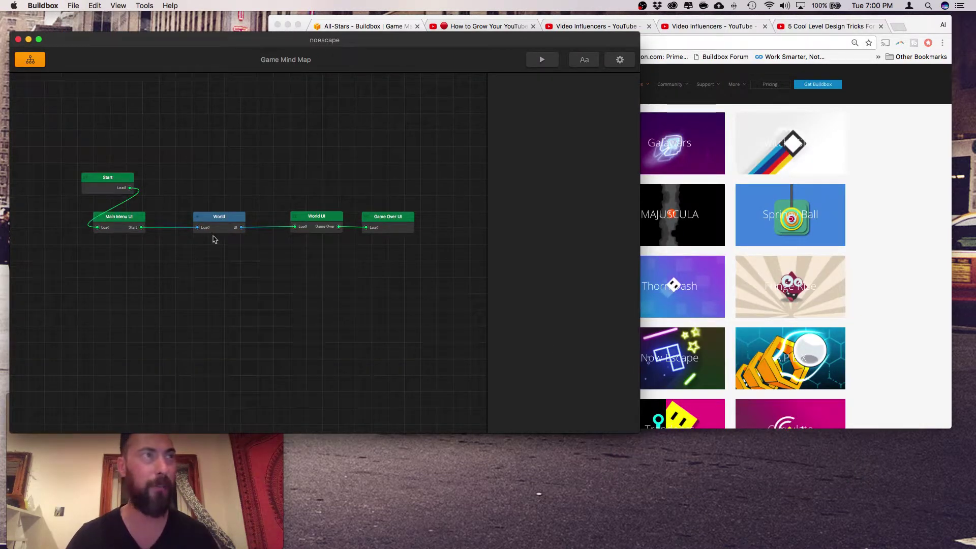
pyautogui.doubleClick(374, 221)
pyautogui.click(375, 228)
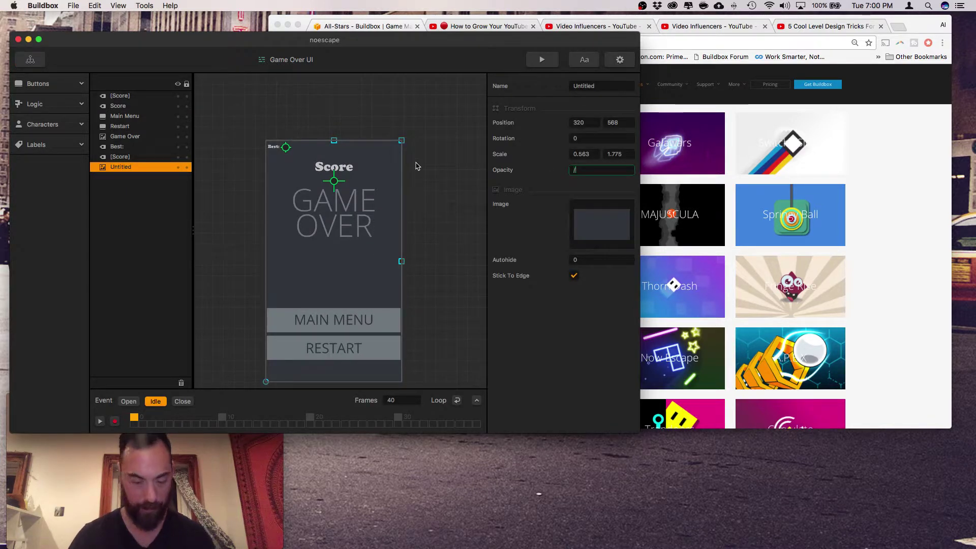
pyautogui.write('.4')
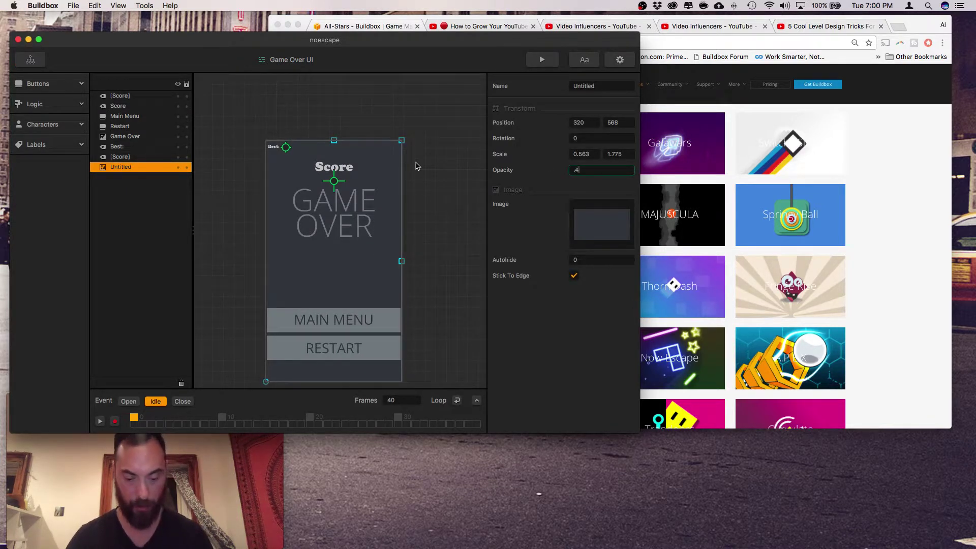
pyautogui.write('0')
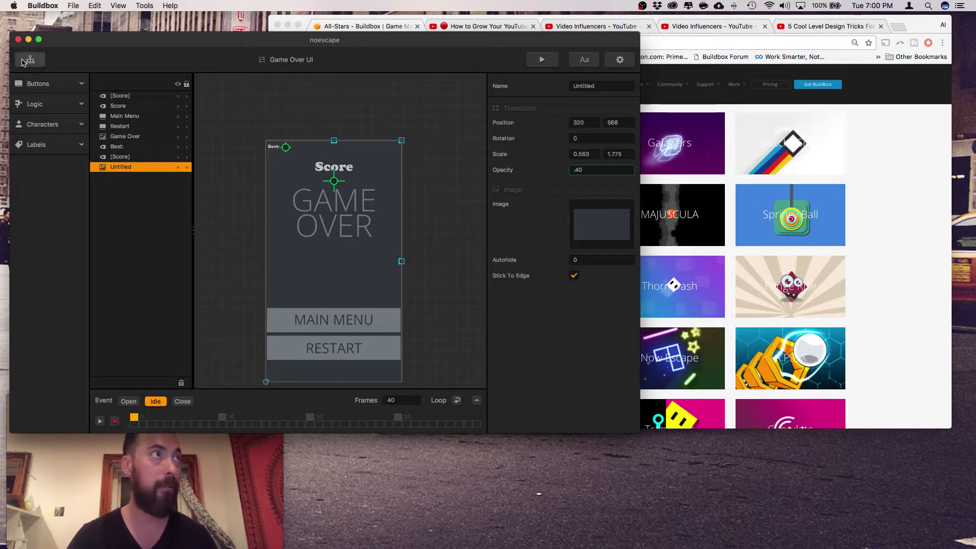
pyautogui.click(29, 60)
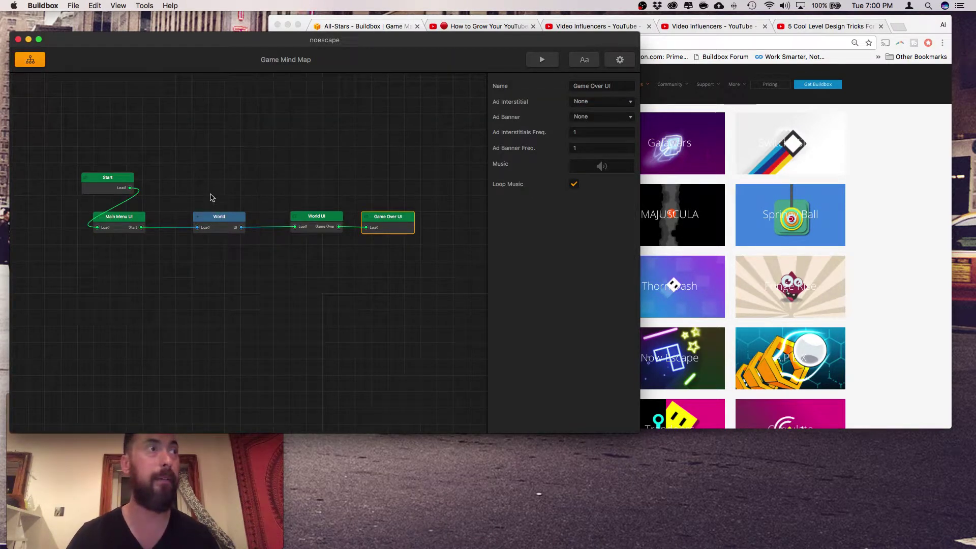
# Open the Main Menu UI scene, launch the preview, and select the Start button layer.
pyautogui.click(128, 223)
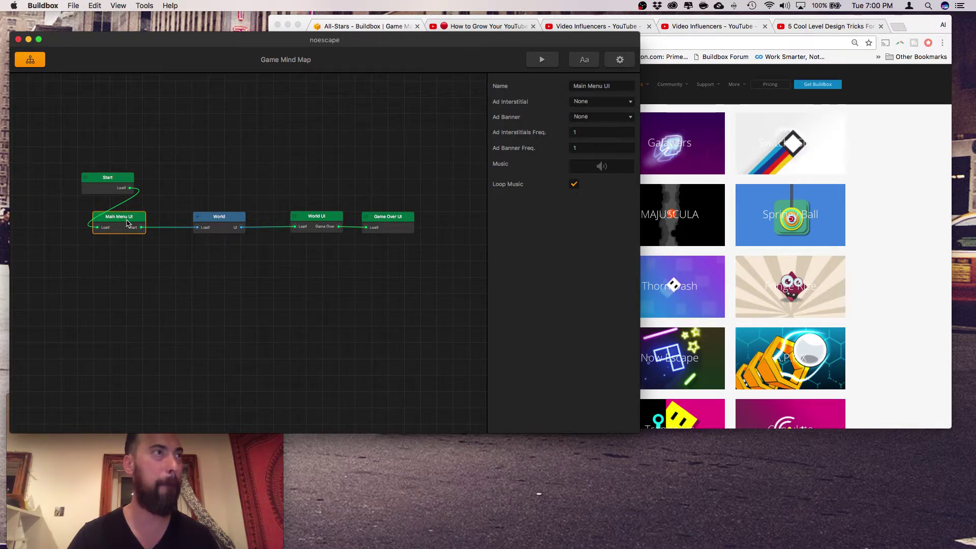
pyautogui.doubleClick(128, 223)
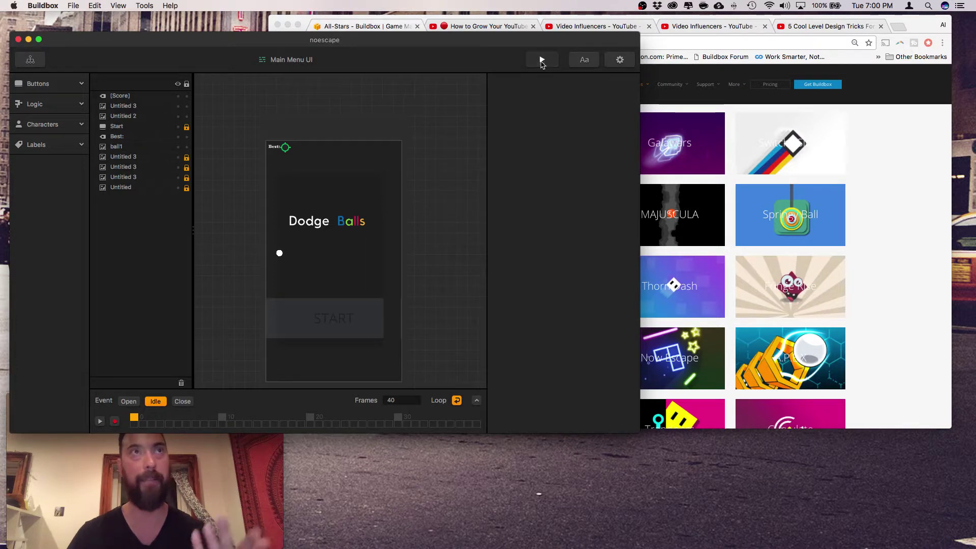
pyautogui.click(541, 60)
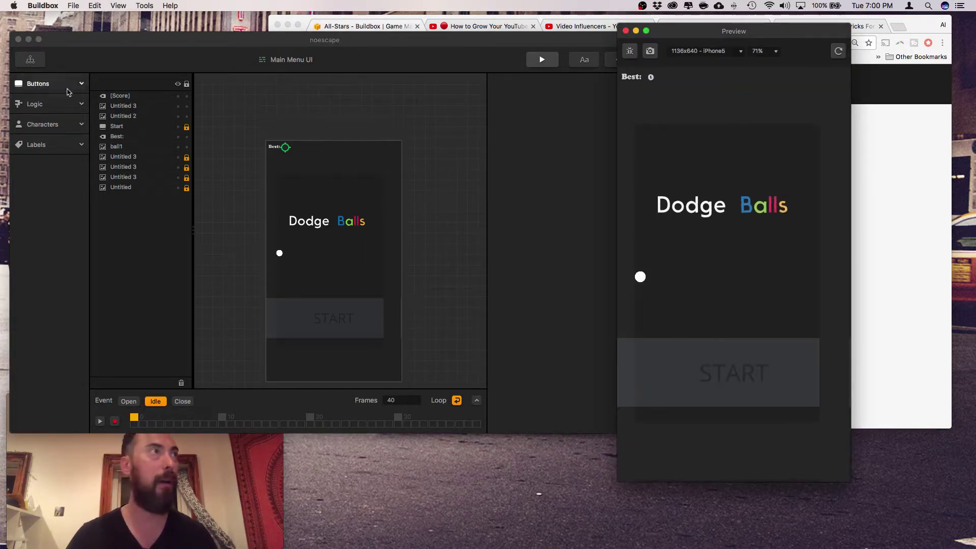
pyautogui.click(117, 125)
pyautogui.click(118, 135)
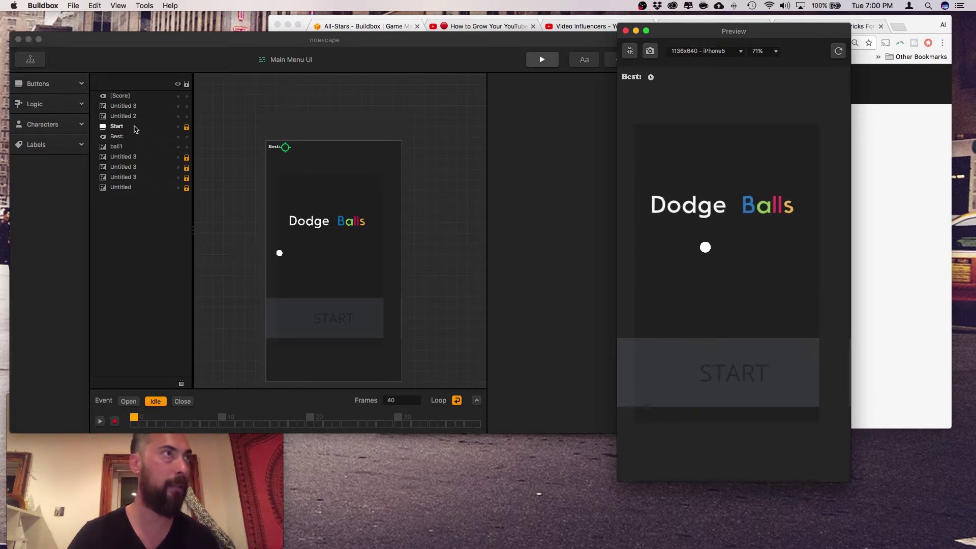
pyautogui.click(119, 126)
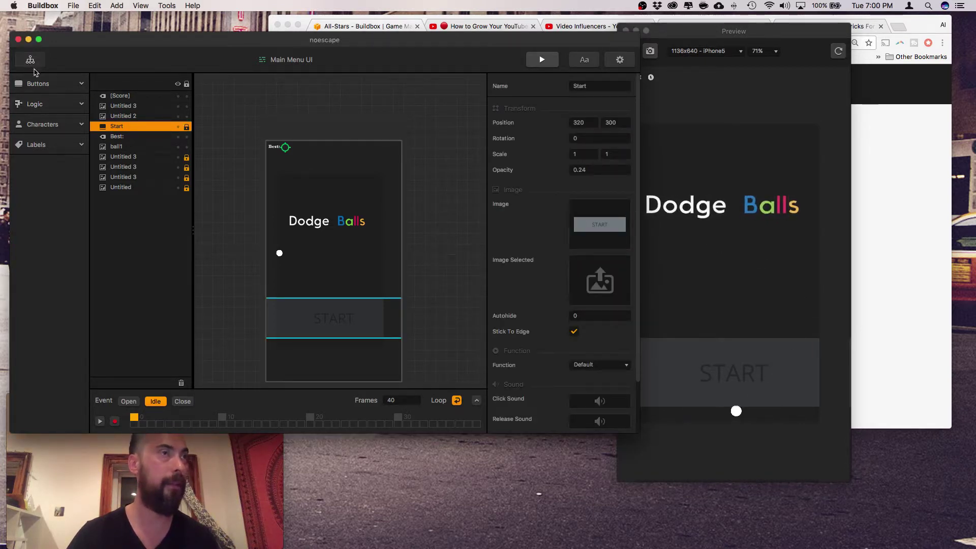
# Open the World scene and show the squarepink character's properties.
pyautogui.click(29, 59)
pyautogui.click(218, 217)
pyautogui.doubleClick(216, 216)
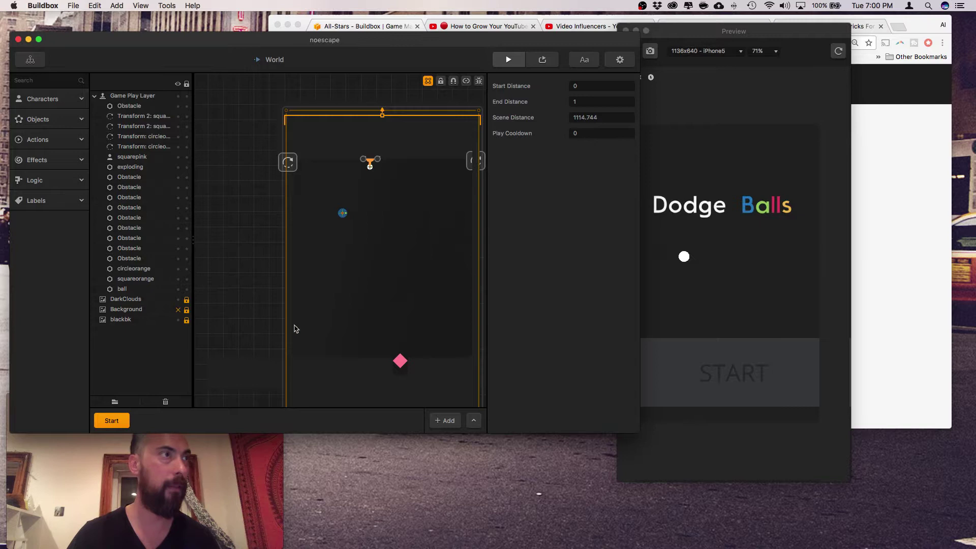
pyautogui.click(400, 361)
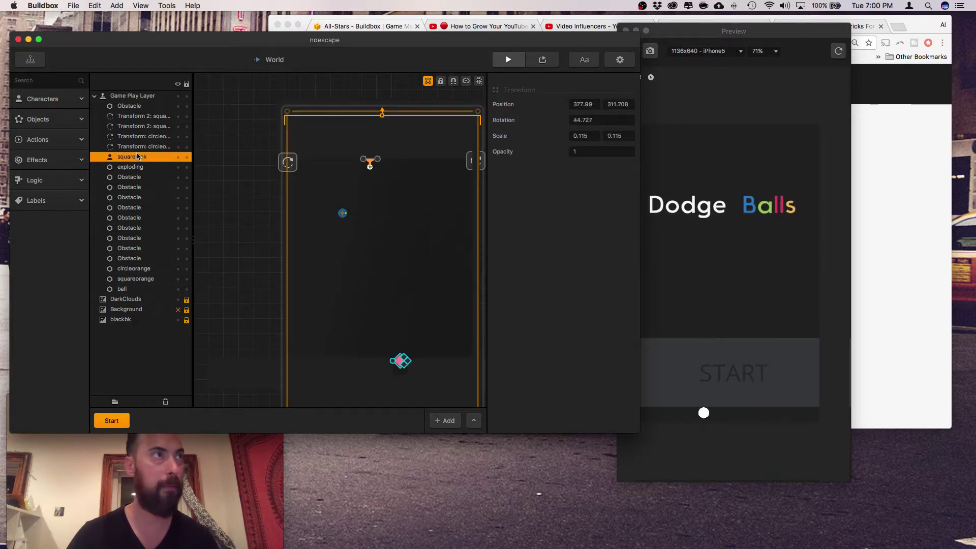
pyautogui.click(80, 98)
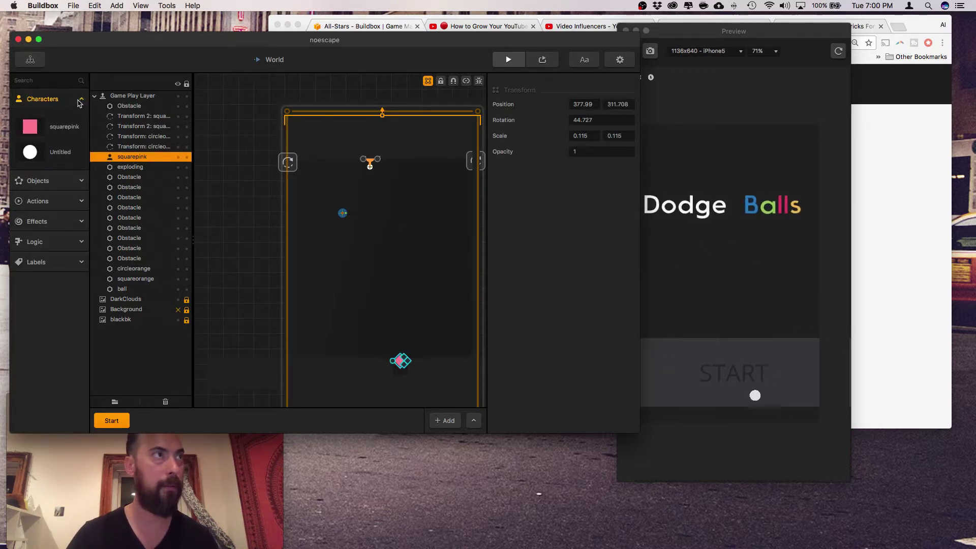
pyautogui.click(65, 126)
pyautogui.scroll(-10, 573, 290)
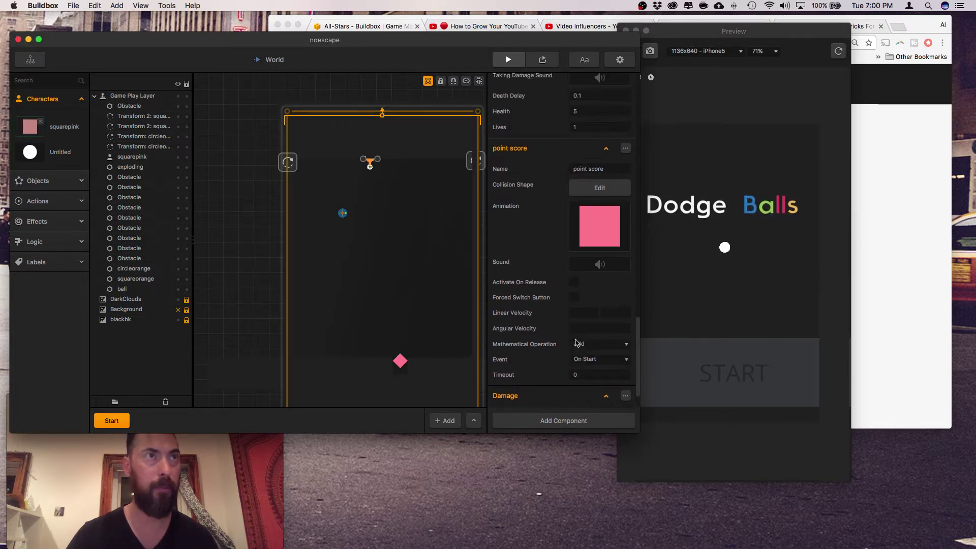
pyautogui.scroll(5, 575, 305)
pyautogui.scroll(5, 575, 268)
# Set squarepink's Health to 3 and restart the preview.
pyautogui.doubleClick(589, 221)
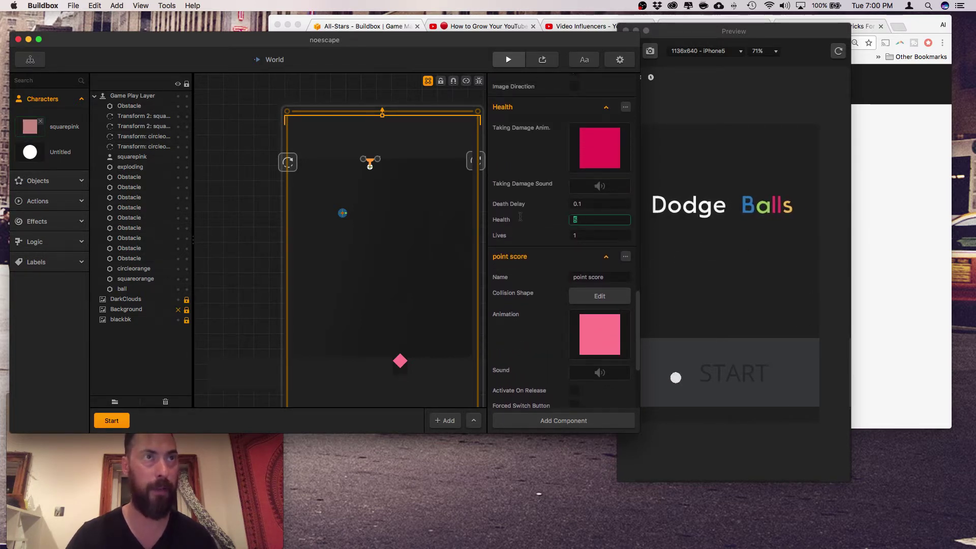
pyautogui.write('3')
pyautogui.click(816, 115)
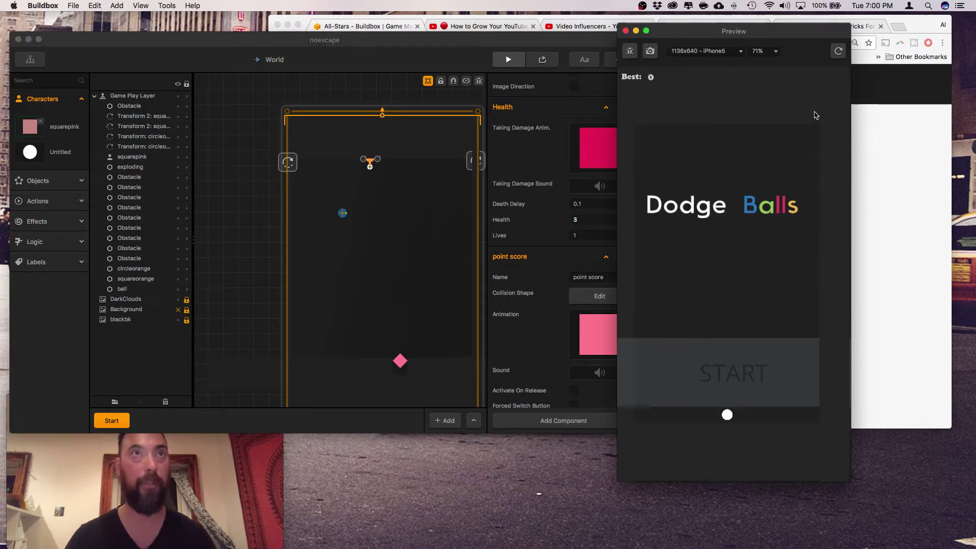
pyautogui.click(839, 50)
# Start the preview game and steer the pink paddle with the Left and Right arrows.
pyautogui.click(735, 373)
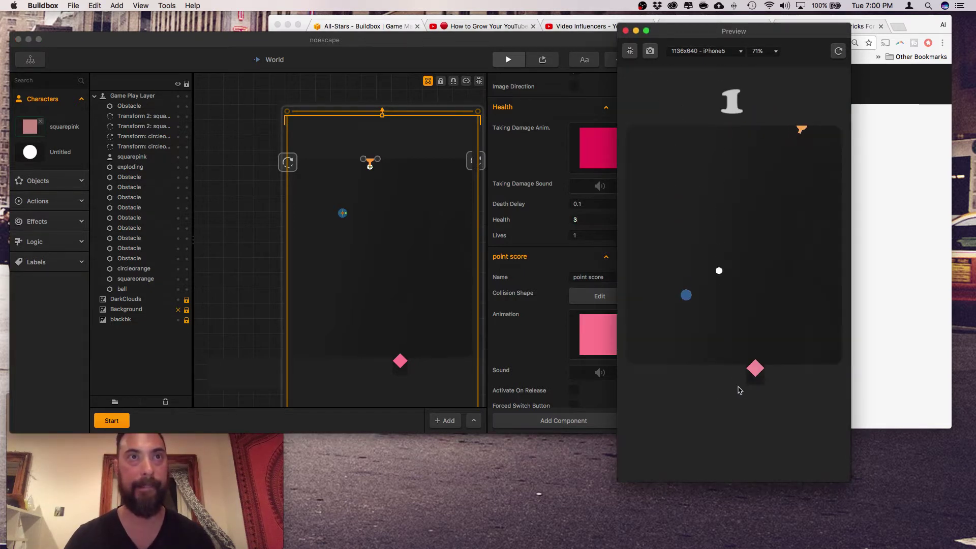
pyautogui.press('Left')
pyautogui.press('Right')
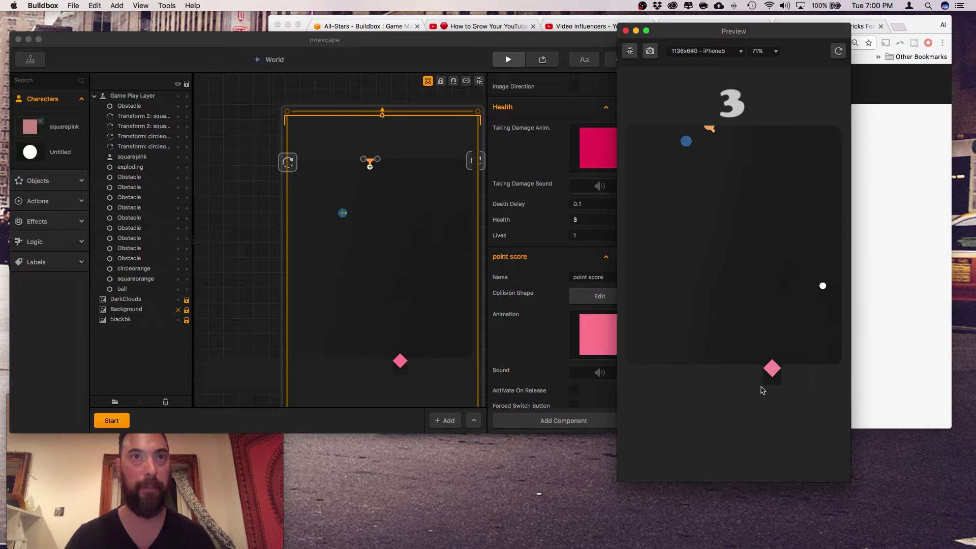